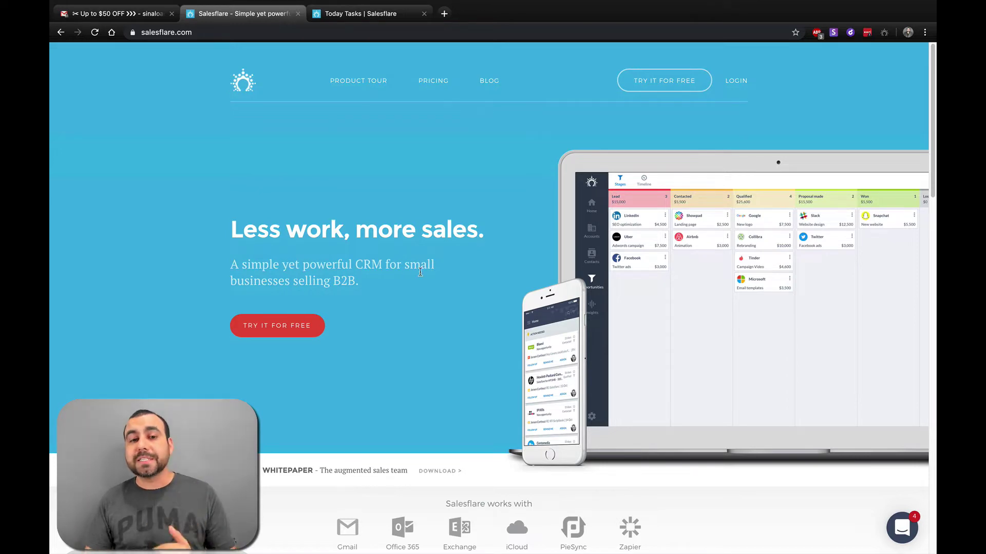
Go to the Salesflare Today tasks list and start a new task named test2.
{"action": "scroll", "coordinate": [430, 291], "scroll_direction": "down", "scroll_amount": 3}
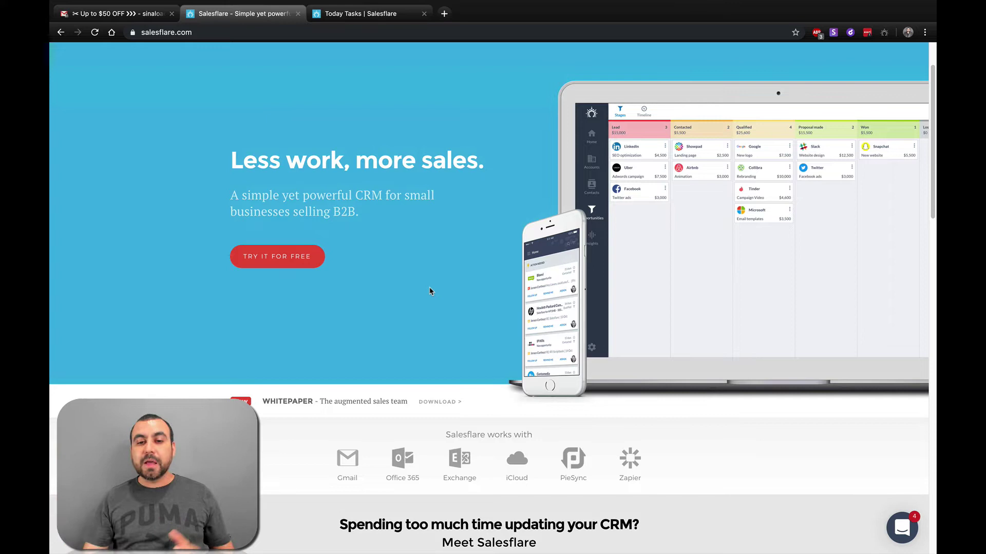
{"action": "scroll", "coordinate": [429, 290], "scroll_direction": "down", "scroll_amount": 3}
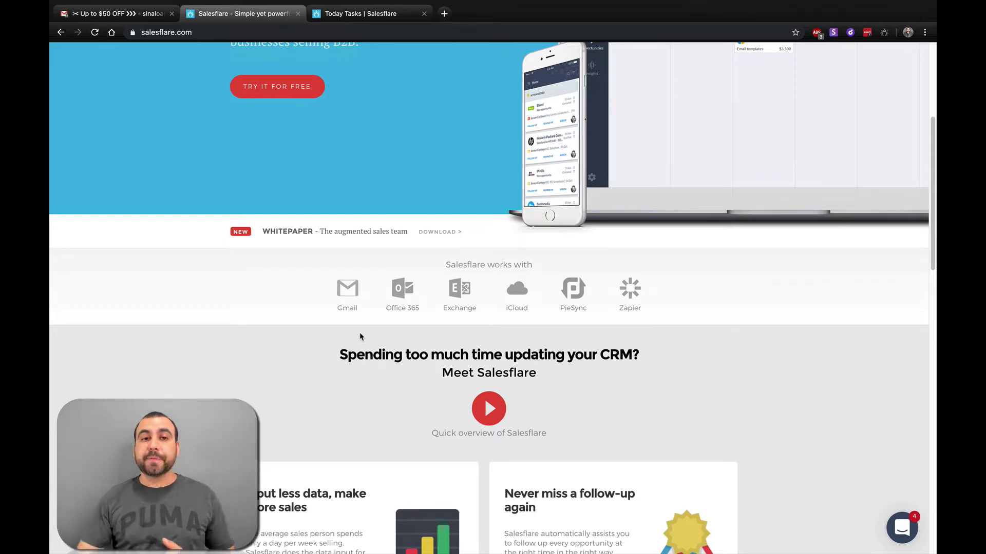
{"action": "scroll", "coordinate": [360, 336], "scroll_direction": "up", "scroll_amount": 5}
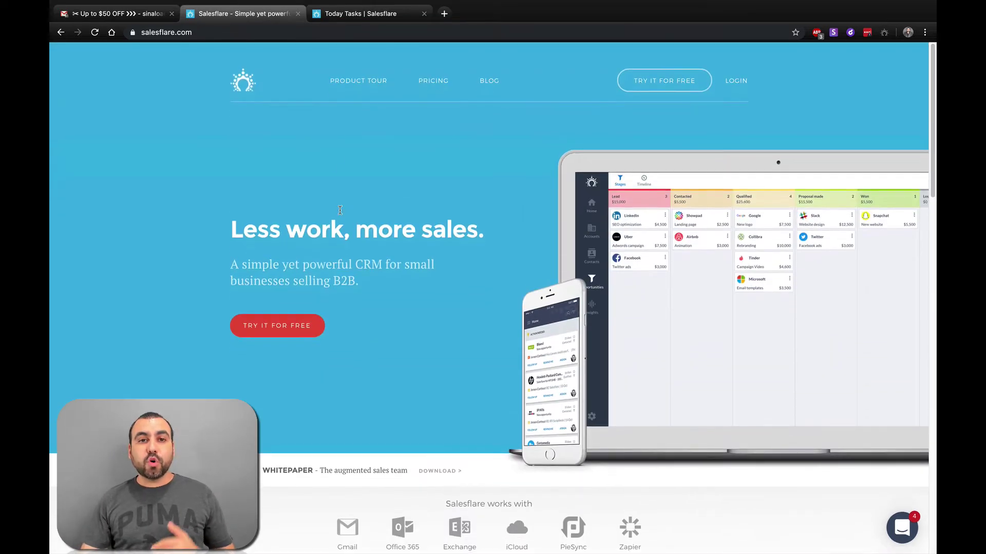
{"action": "left_click", "coordinate": [363, 17]}
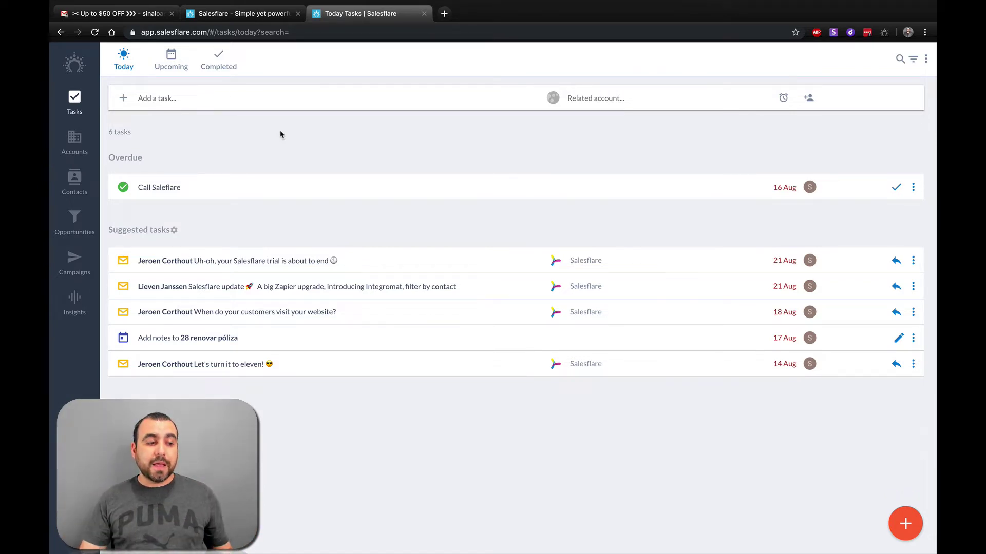
{"action": "left_click", "coordinate": [234, 99]}
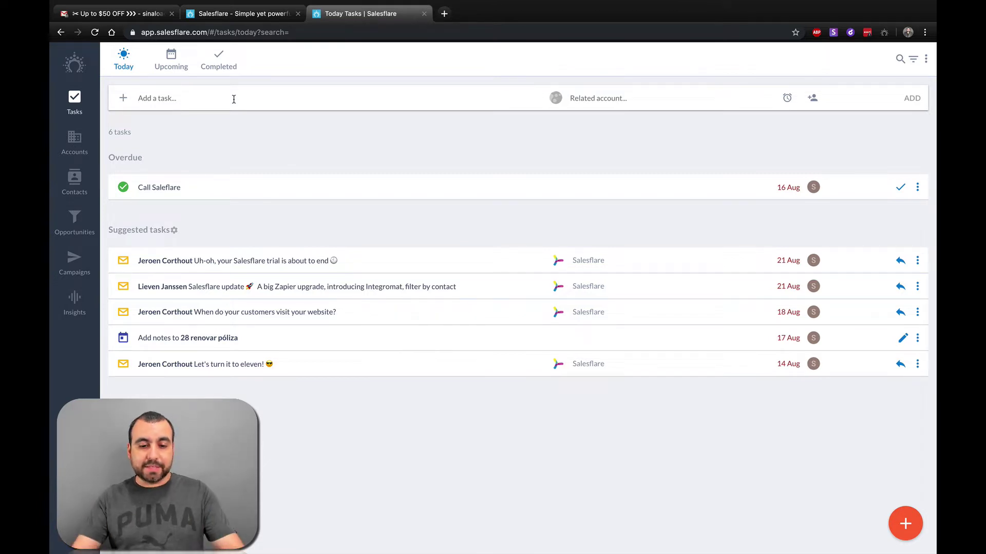
{"action": "type", "text": "test2"}
Link test2 to e.edreams.com, remind in 2 days, assign the team member, and add it.
{"action": "left_click", "coordinate": [604, 98]}
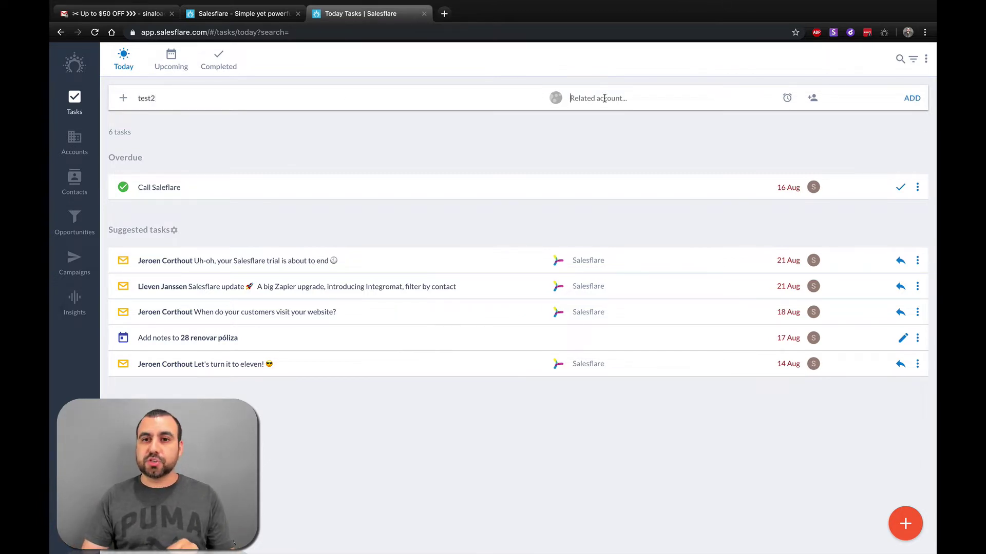
{"action": "type", "text": "e"}
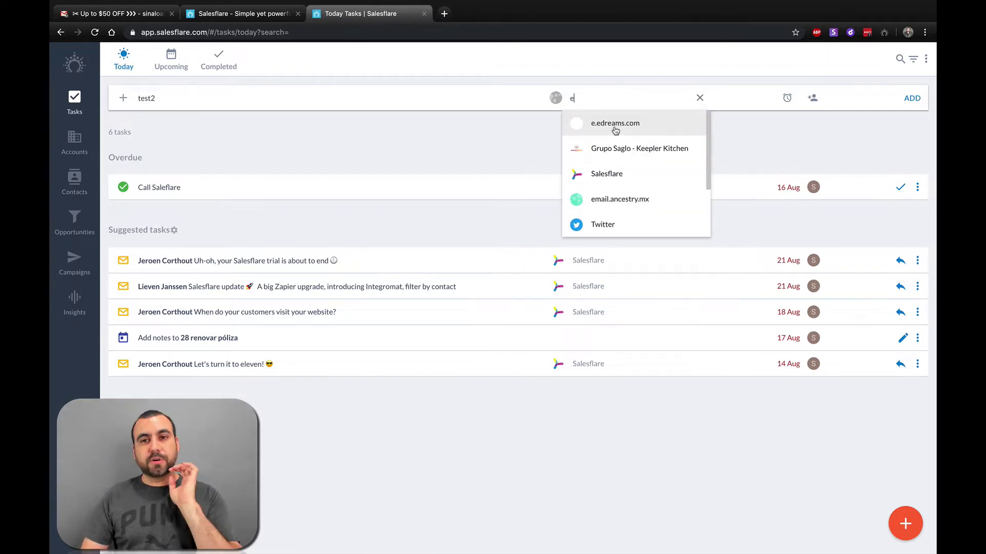
{"action": "left_click", "coordinate": [616, 128]}
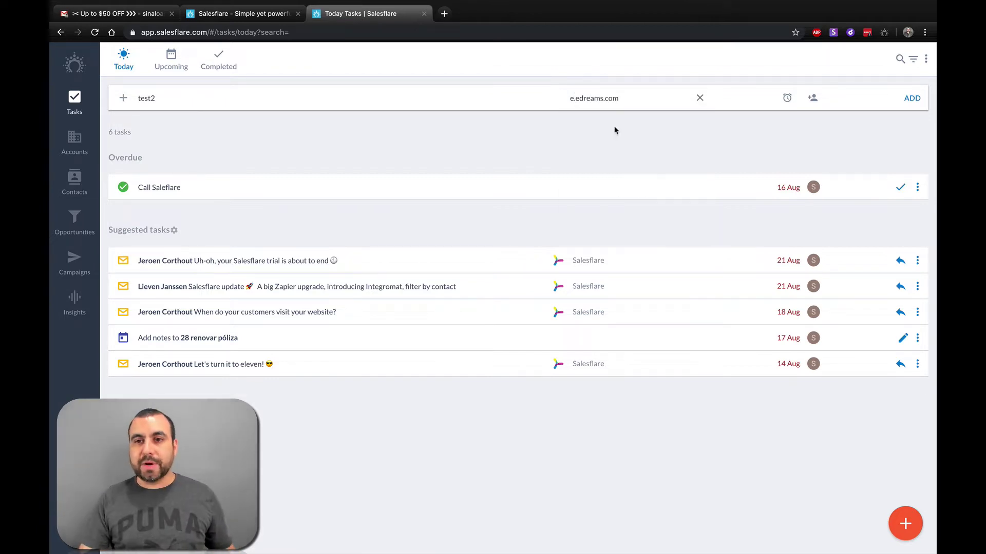
{"action": "left_click", "coordinate": [788, 98]}
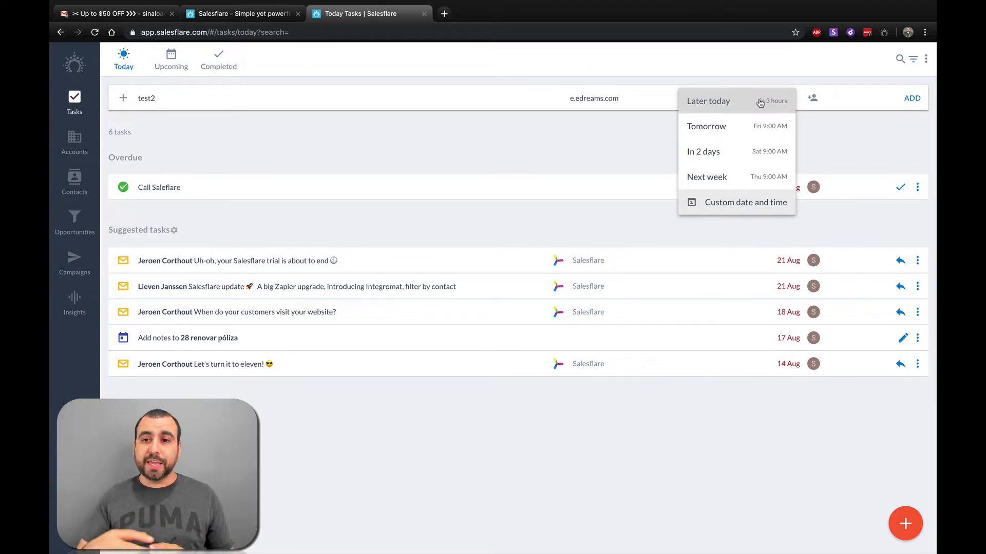
{"action": "left_click", "coordinate": [731, 152]}
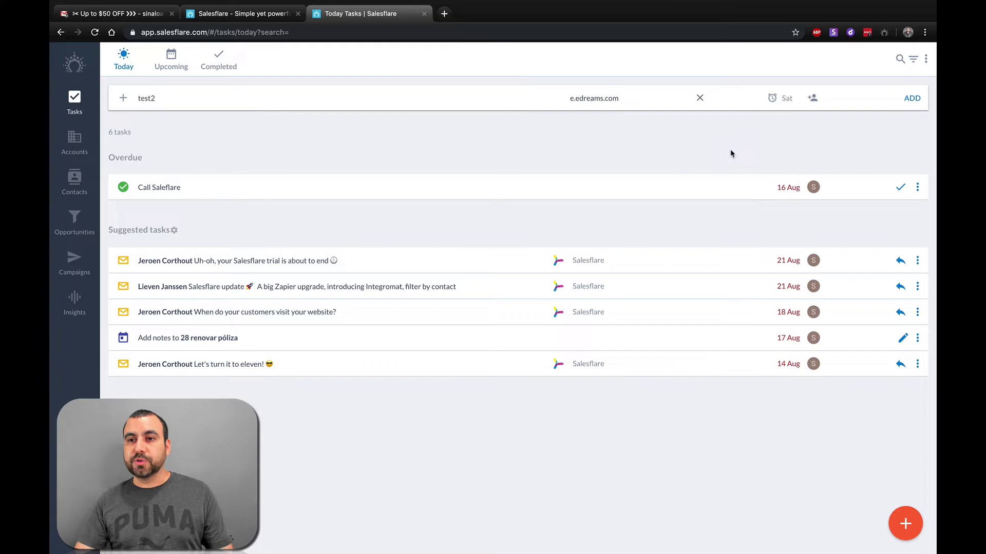
{"action": "left_click", "coordinate": [811, 103]}
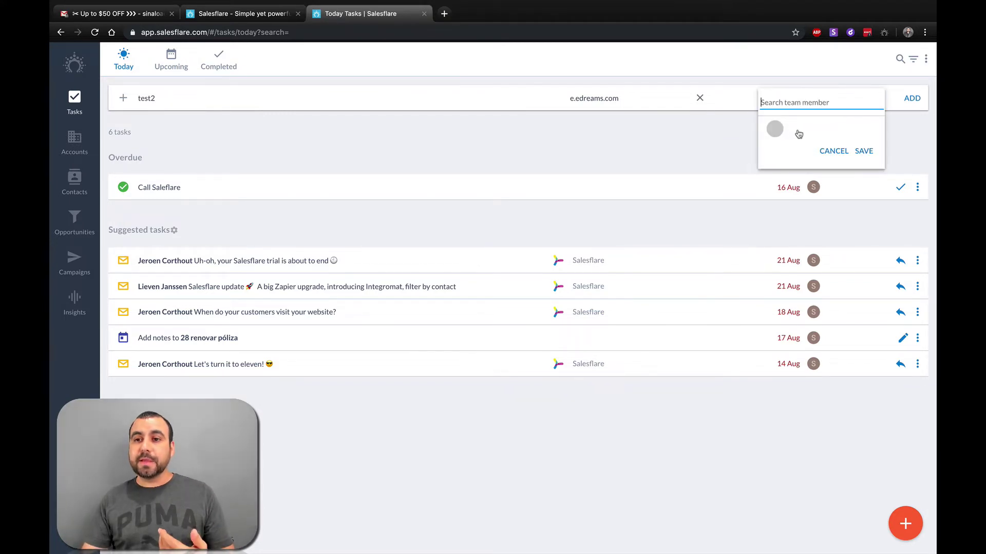
{"action": "left_click", "coordinate": [801, 131]}
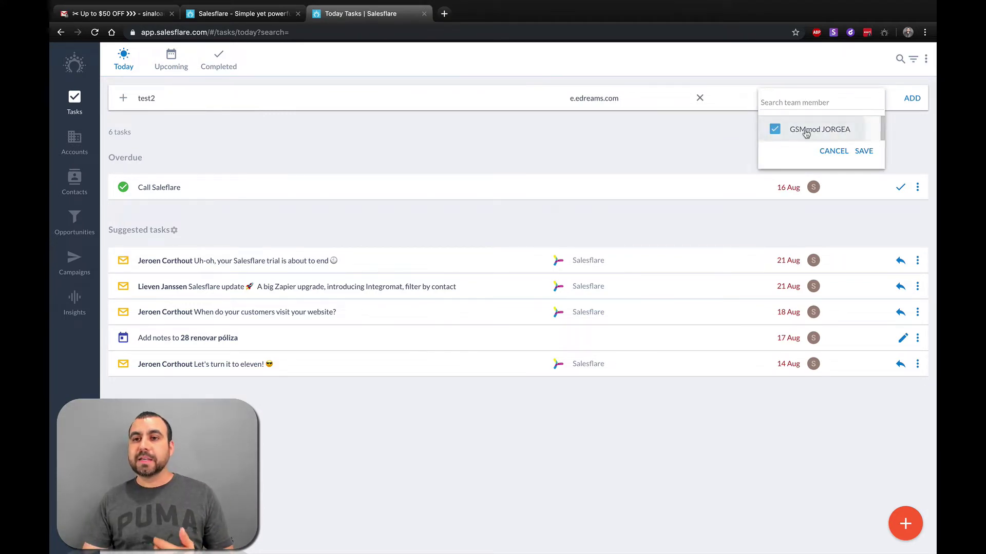
{"action": "left_click", "coordinate": [709, 149]}
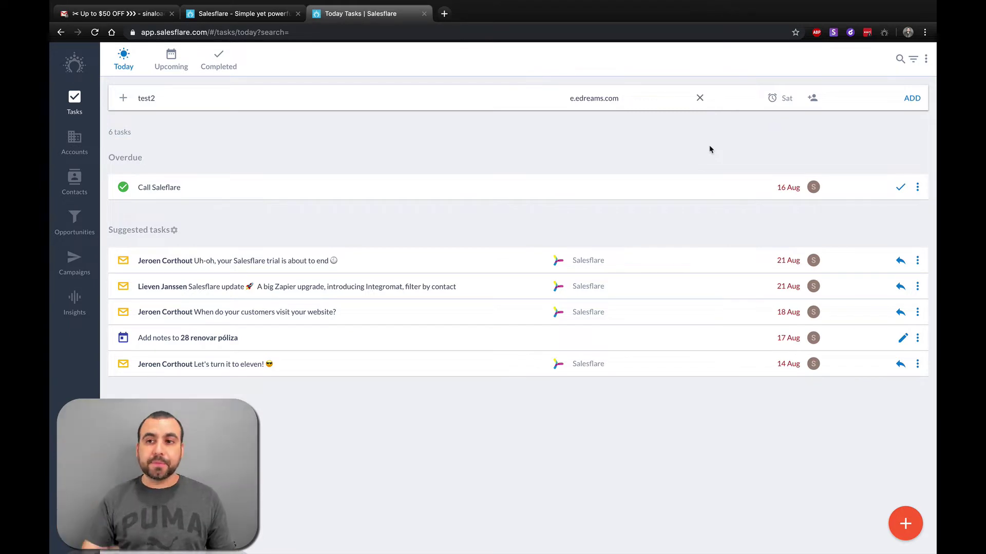
{"action": "left_click", "coordinate": [910, 101]}
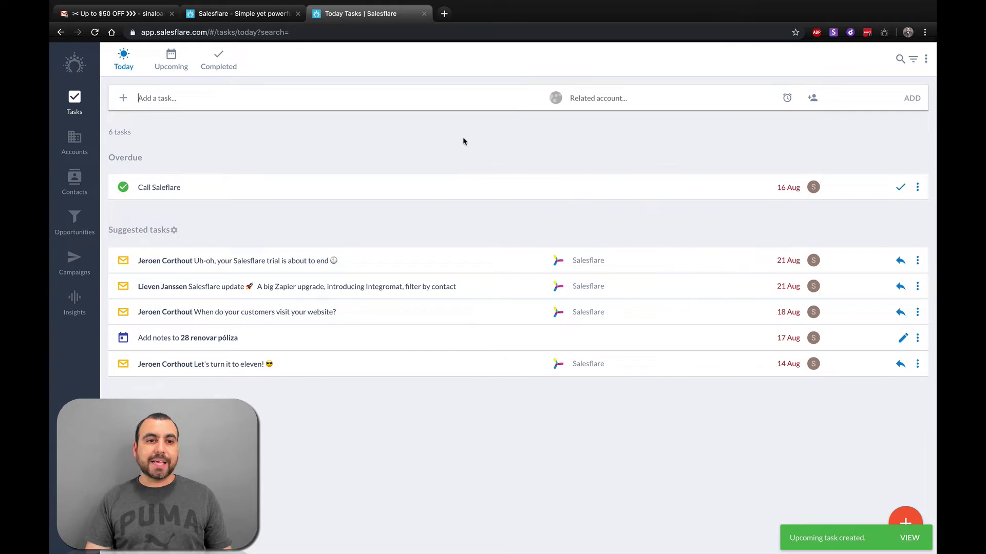
Tick off the overdue Call Saleflare task as completed.
{"action": "left_click", "coordinate": [124, 188]}
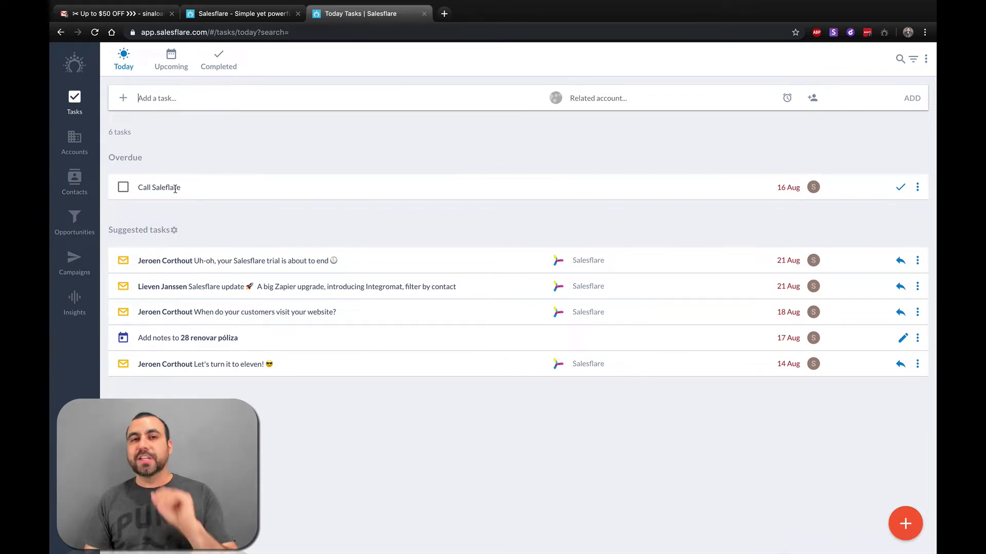
{"action": "left_click", "coordinate": [123, 187]}
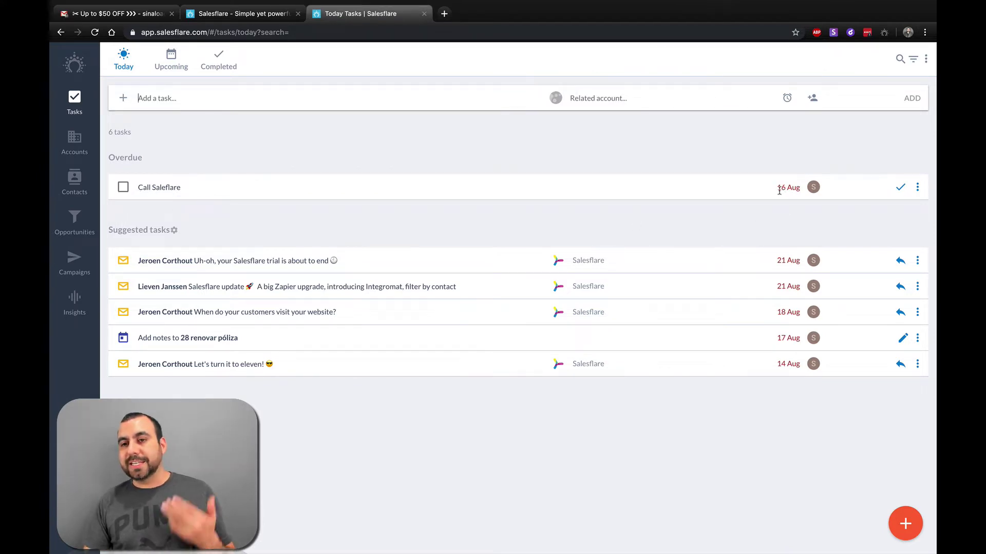
{"action": "left_click", "coordinate": [901, 190]}
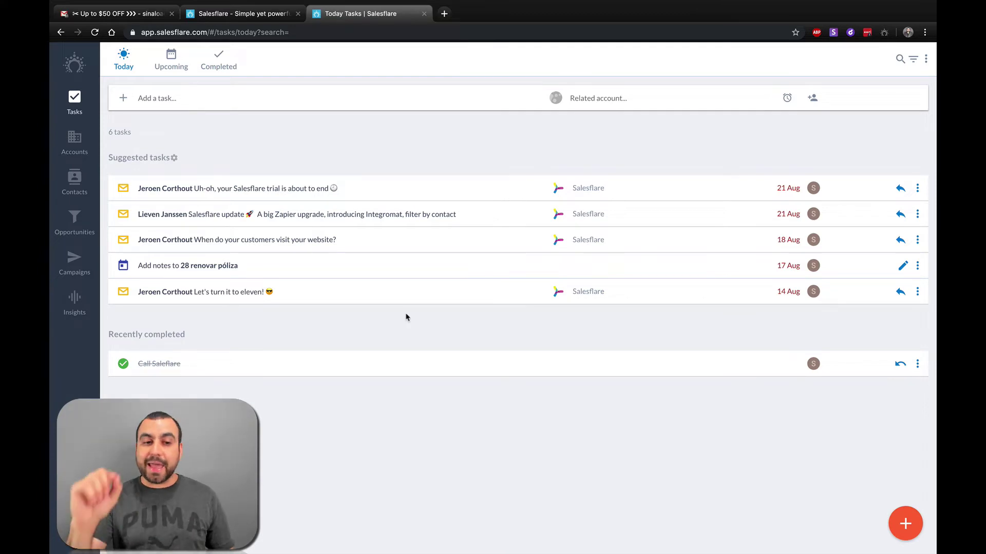
{"action": "left_click", "coordinate": [172, 66]}
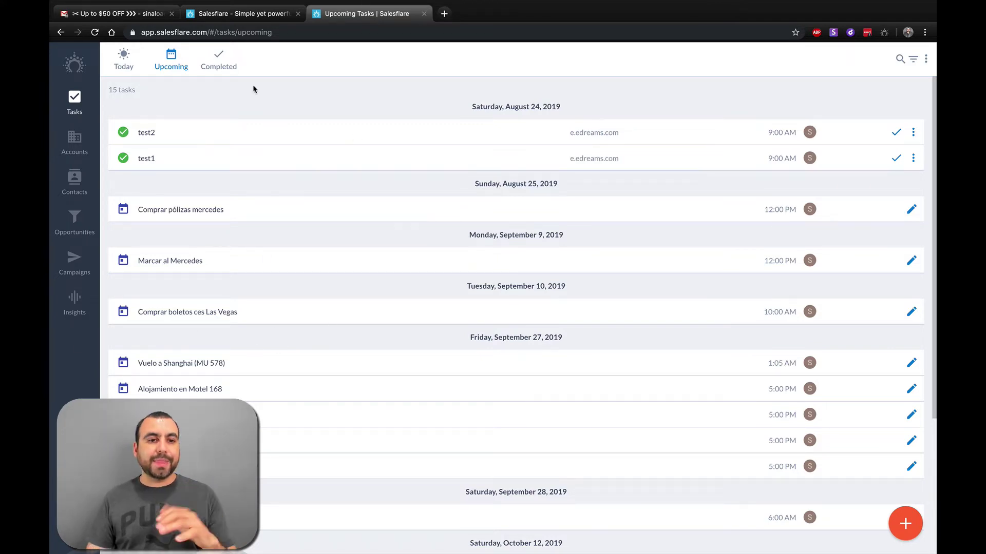
{"action": "left_click", "coordinate": [227, 67]}
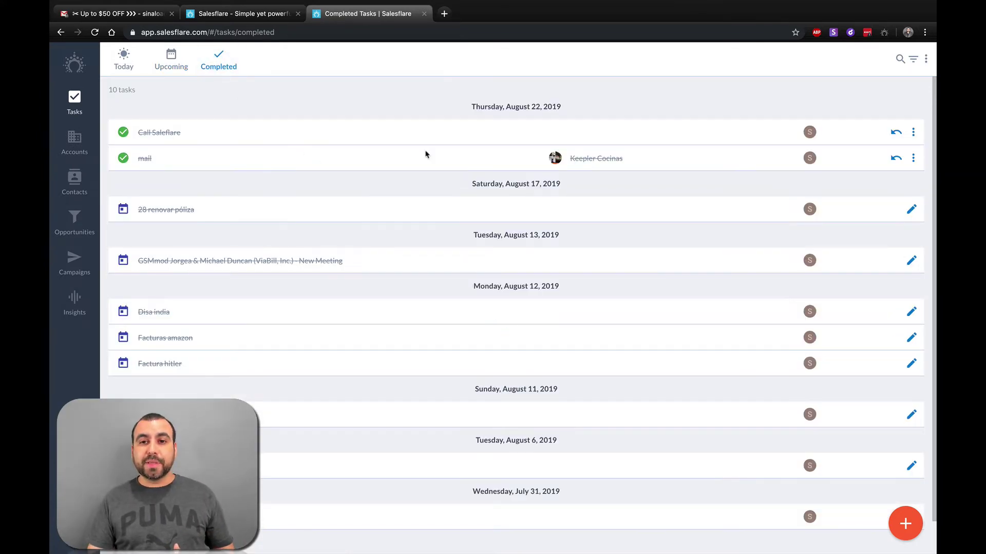
{"action": "left_click", "coordinate": [123, 64]}
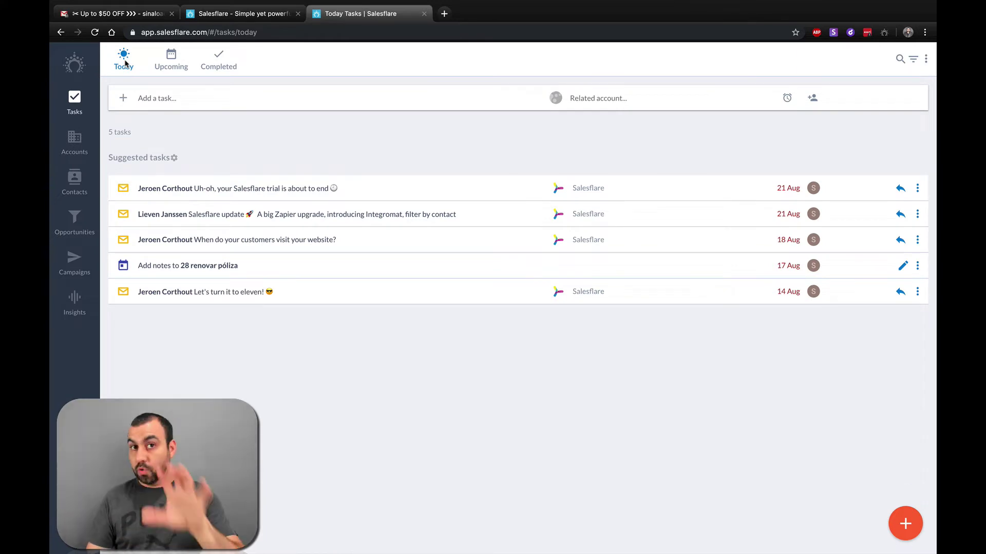
Open Grupo Saglo - Keepler Kitchen from the Accounts list and select its employee count 20.
{"action": "left_click", "coordinate": [76, 136]}
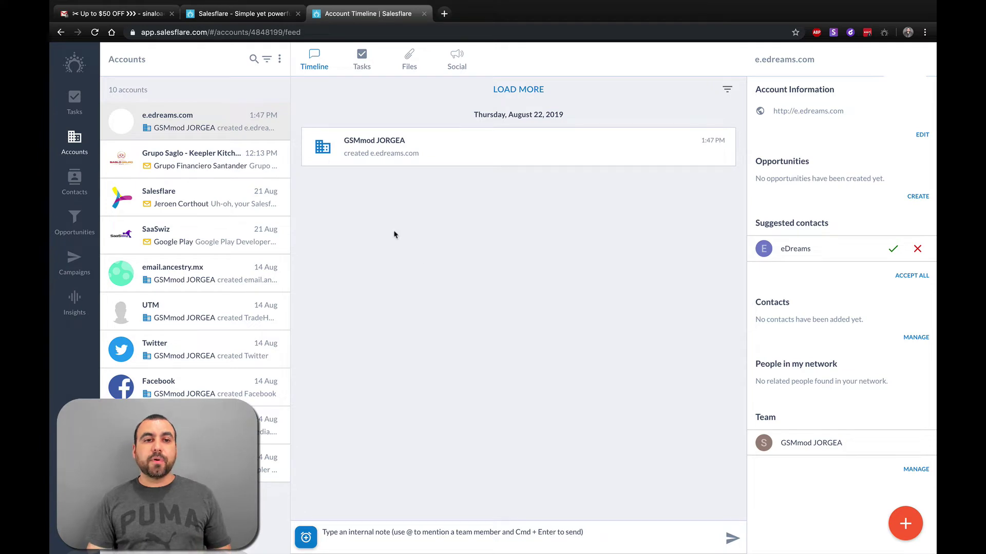
{"action": "left_click", "coordinate": [195, 153]}
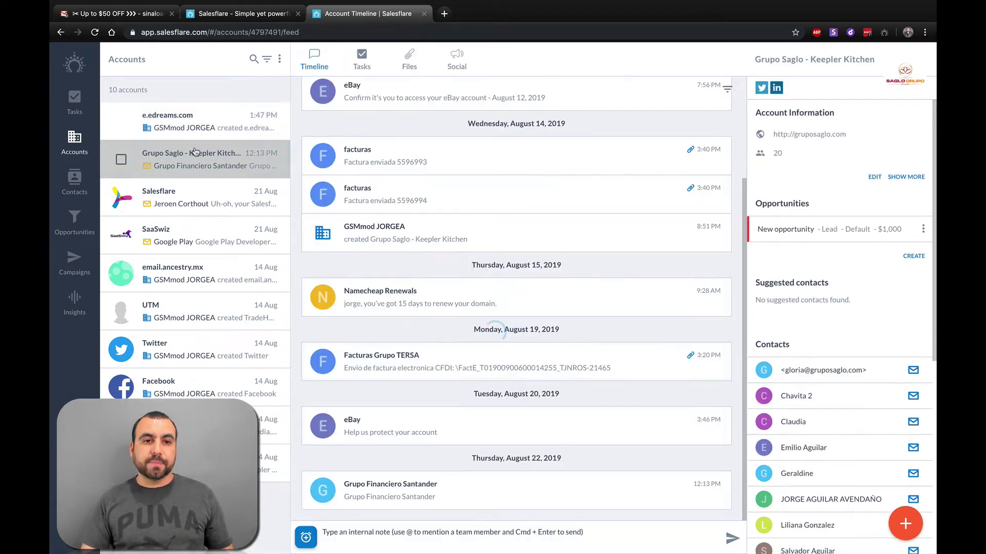
{"action": "scroll", "coordinate": [343, 169], "scroll_direction": "up", "scroll_amount": 3}
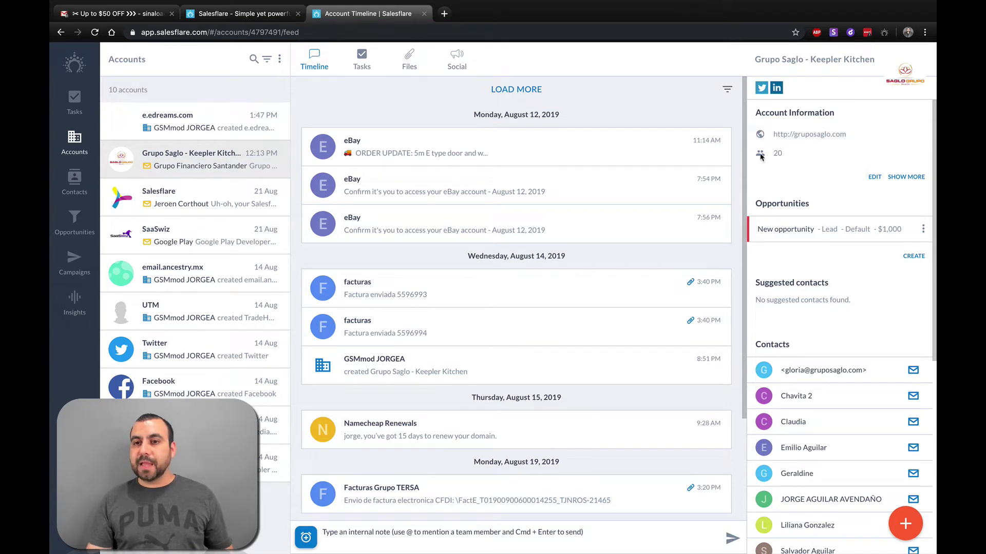
{"action": "double_click", "coordinate": [778, 153]}
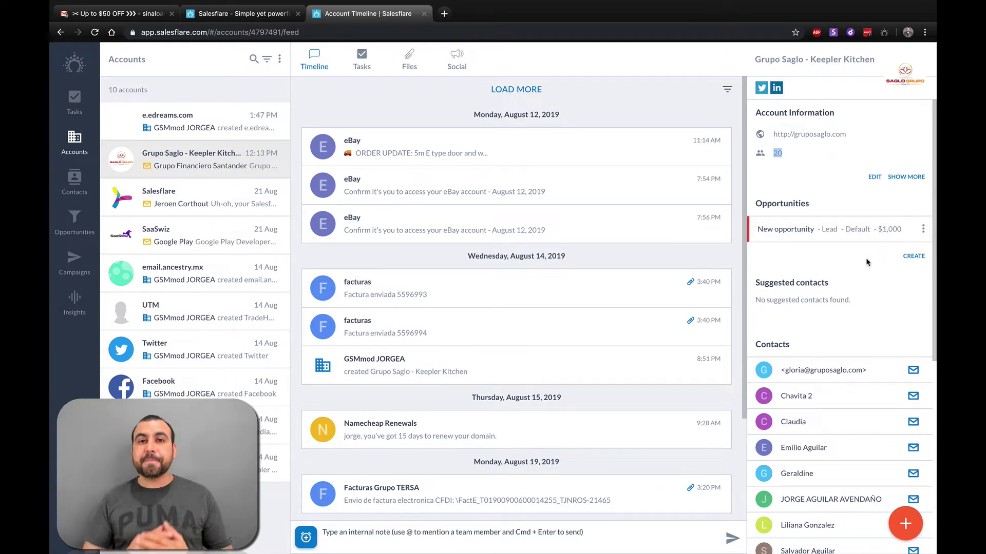
Create a $1000 Proposal made opportunity with close date August 24, 2019.
{"action": "left_click", "coordinate": [913, 256]}
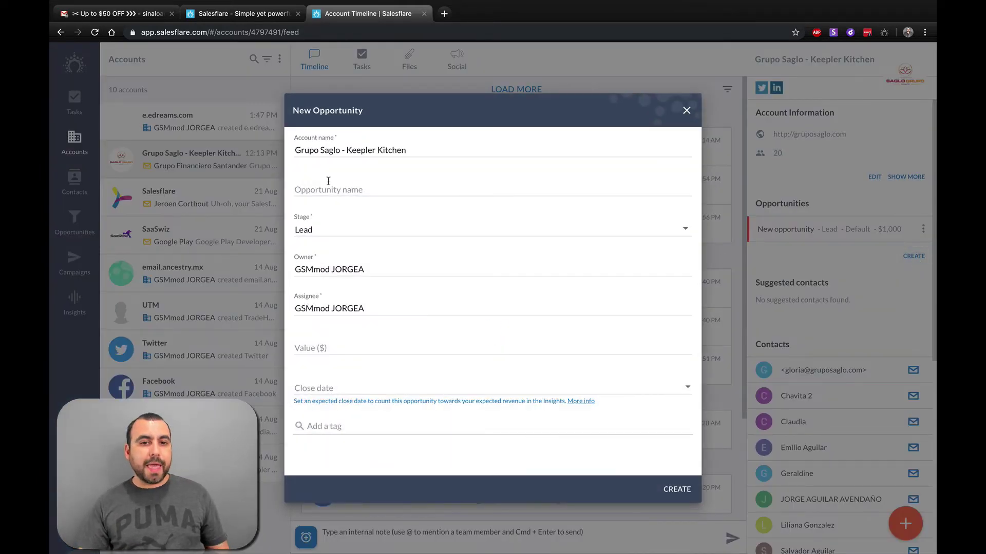
{"action": "left_click", "coordinate": [366, 346]}
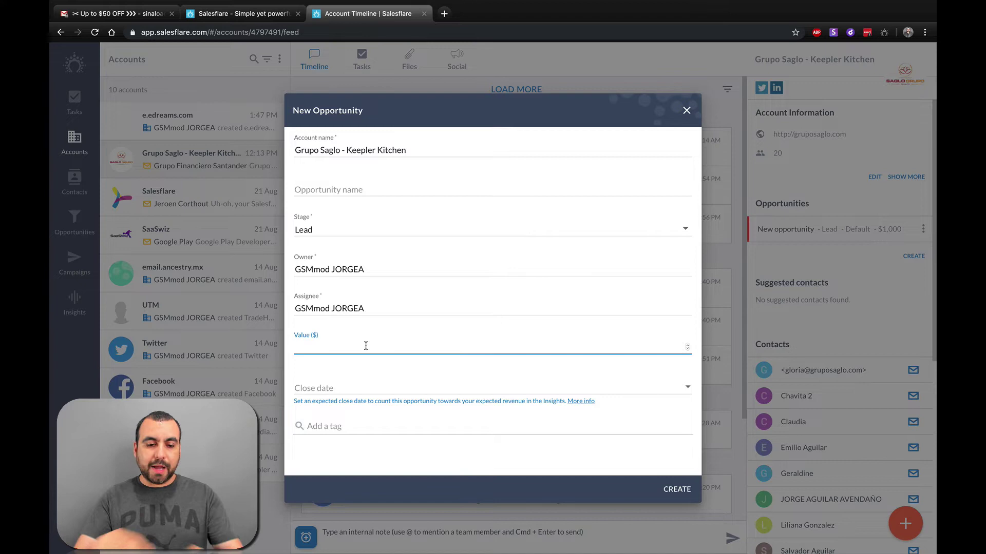
{"action": "type", "text": "1000"}
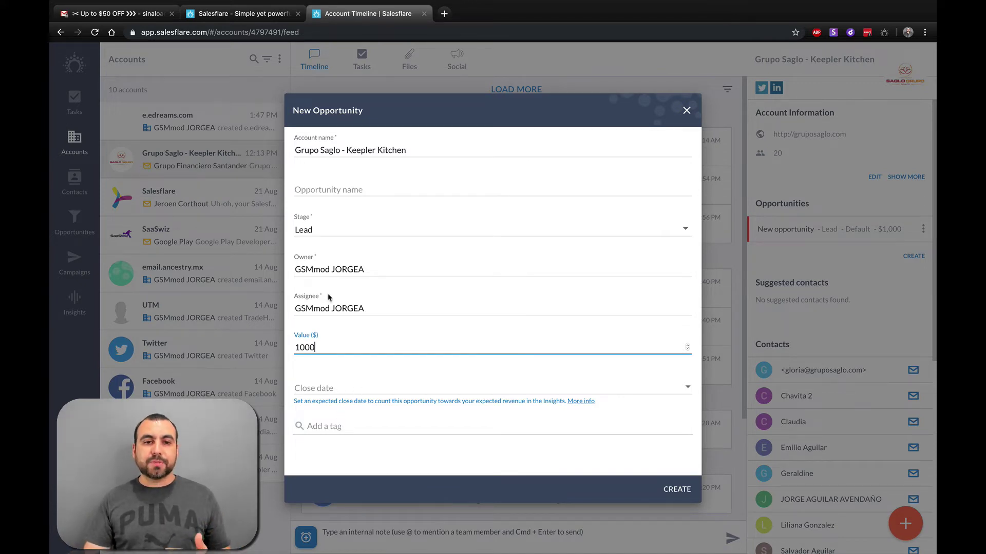
{"action": "left_click", "coordinate": [334, 230]}
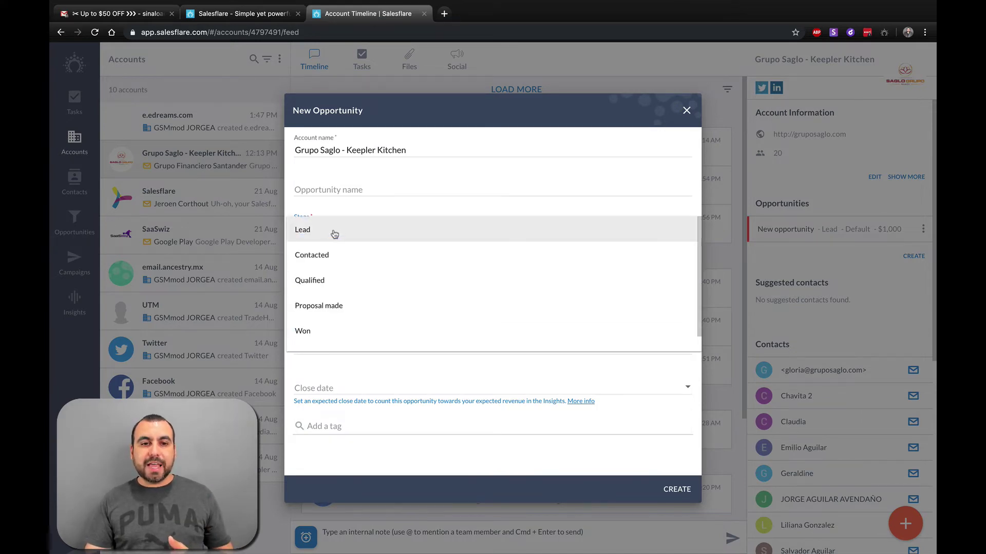
{"action": "left_click", "coordinate": [330, 307]}
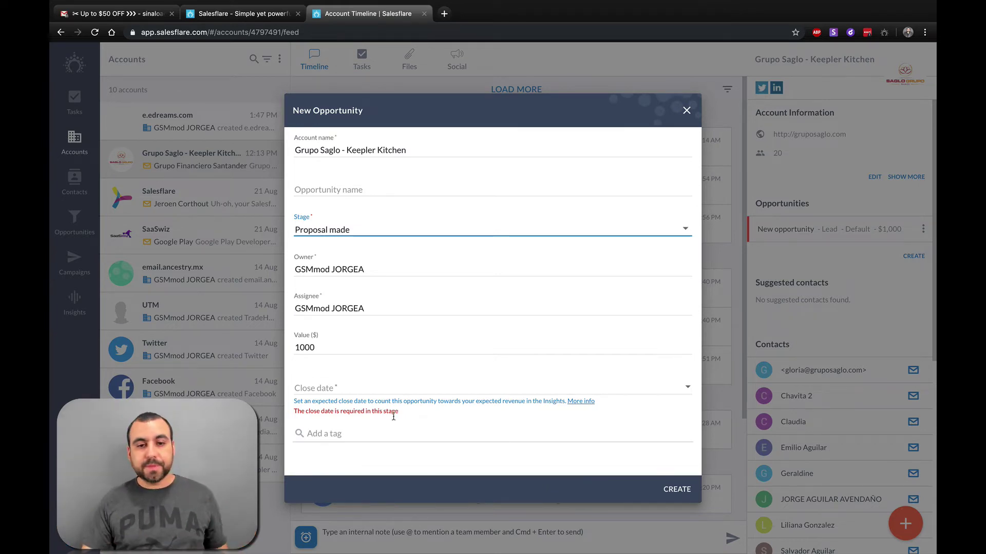
{"action": "left_click", "coordinate": [668, 485]}
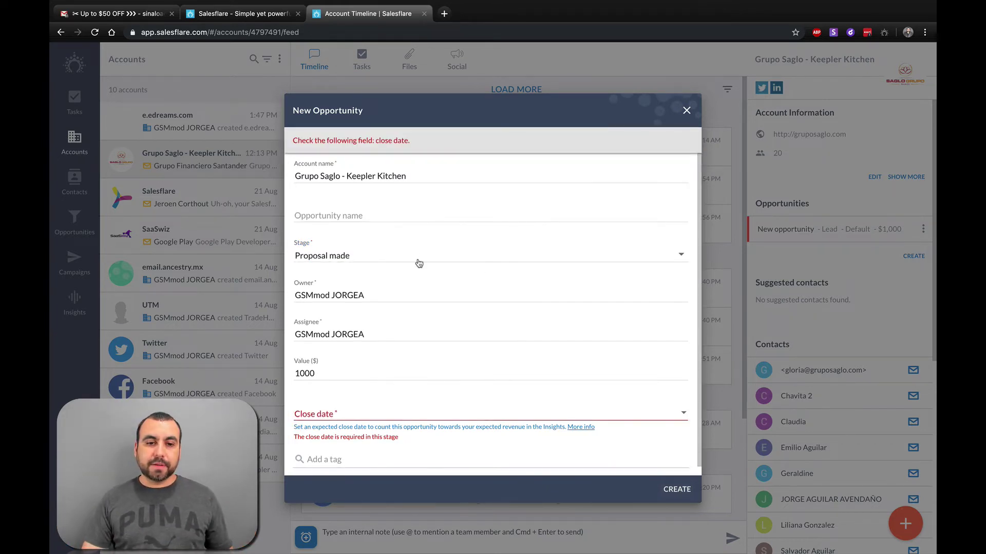
{"action": "left_click", "coordinate": [319, 414]}
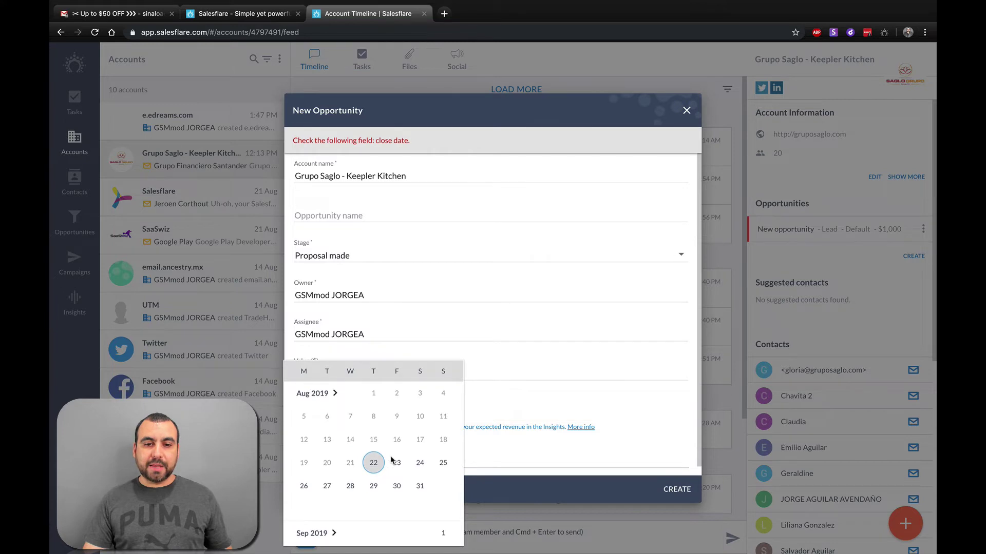
{"action": "left_click", "coordinate": [419, 464]}
{"action": "left_click", "coordinate": [669, 487]}
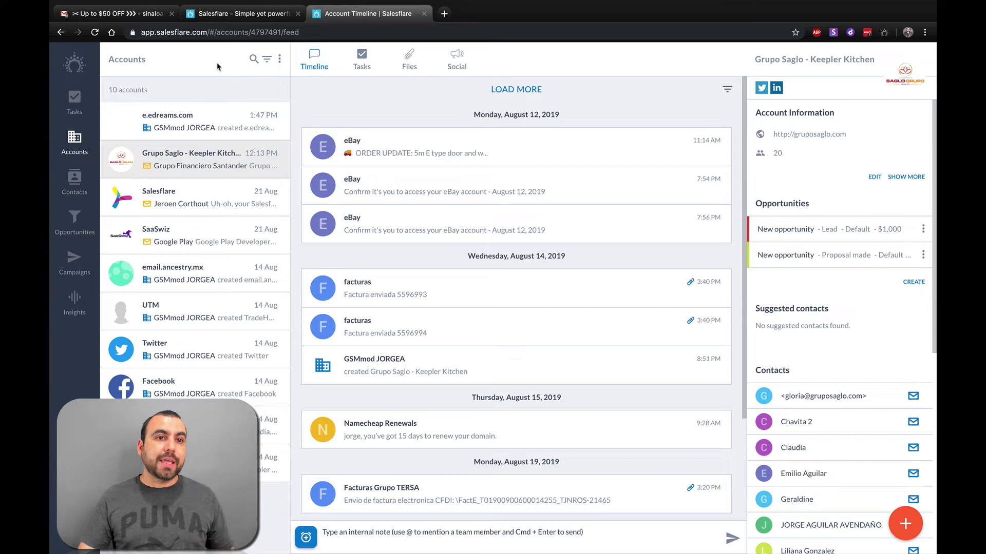
View the eDreams email in Gmail, dismiss the Salesflare extension options, and browse the sidebar.
{"action": "left_click", "coordinate": [110, 17]}
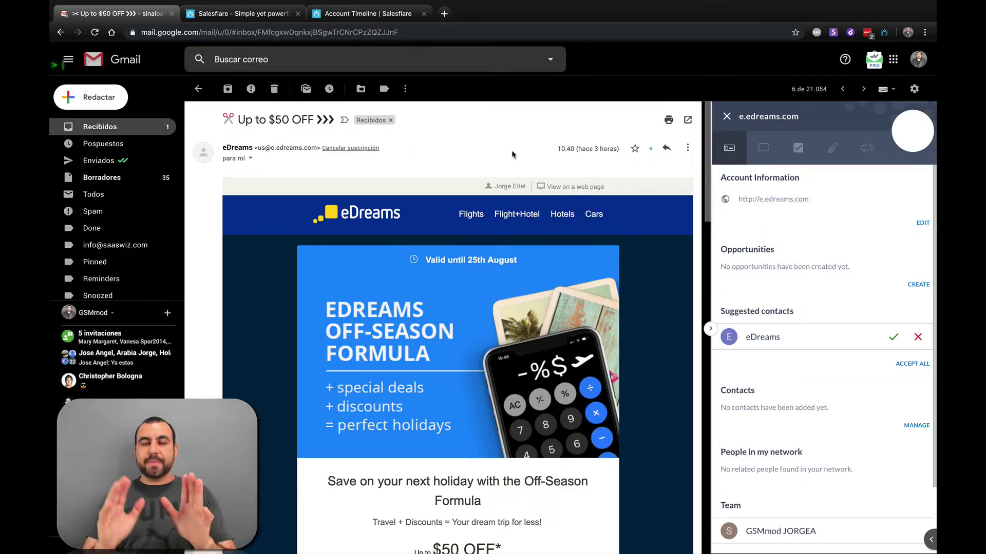
{"action": "left_click", "coordinate": [883, 32]}
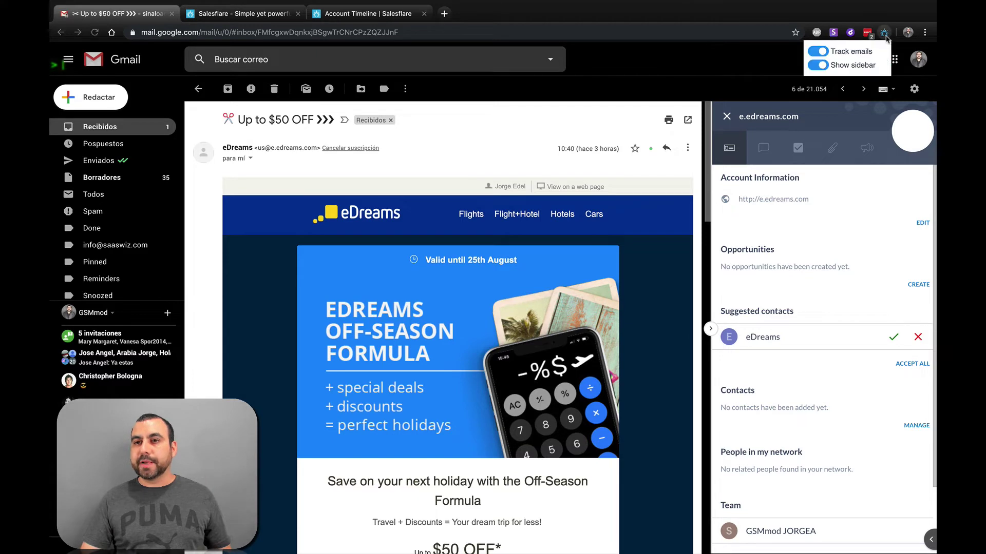
{"action": "left_click", "coordinate": [714, 68]}
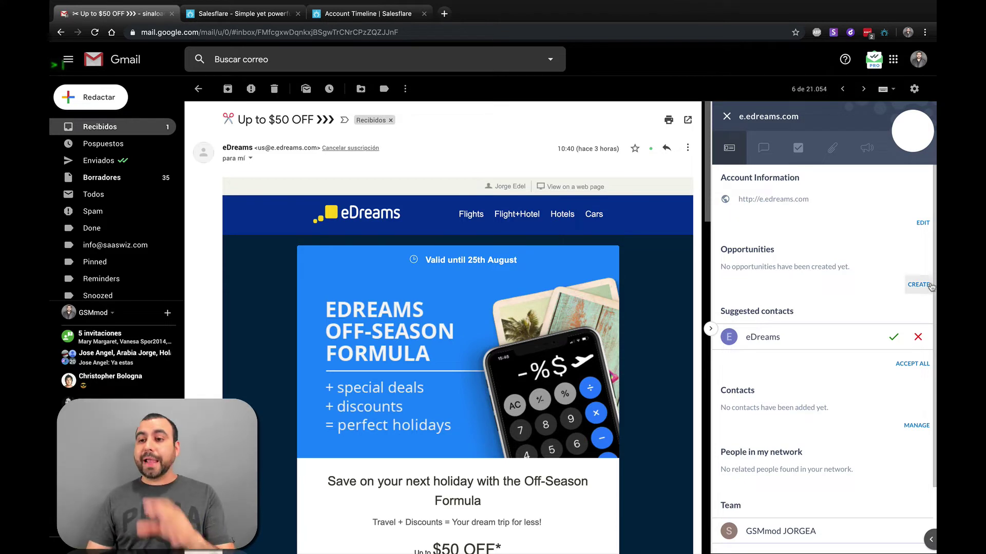
{"action": "scroll", "coordinate": [829, 359], "scroll_direction": "down", "scroll_amount": 1}
{"action": "scroll", "coordinate": [830, 359], "scroll_direction": "down", "scroll_amount": 3}
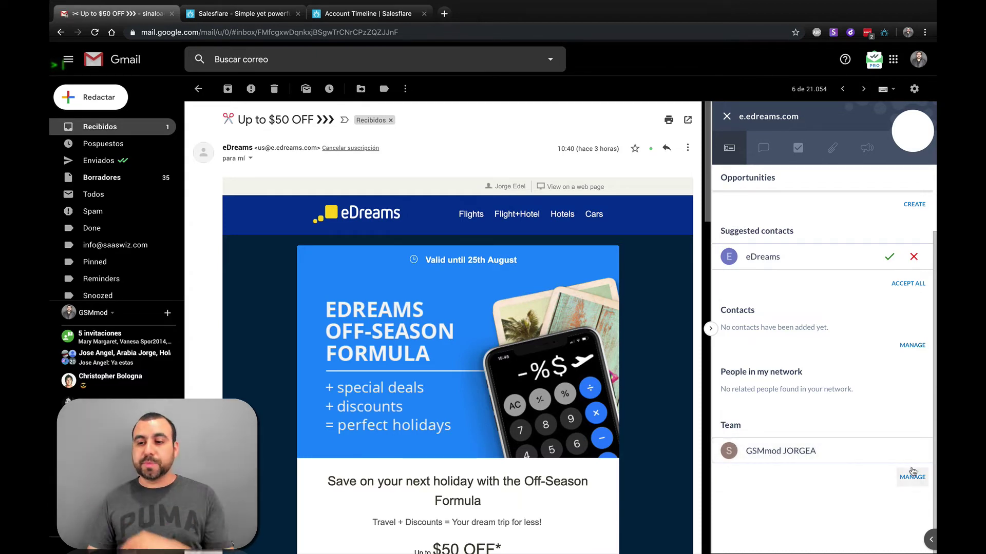
{"action": "scroll", "coordinate": [860, 472], "scroll_direction": "up", "scroll_amount": 1}
{"action": "scroll", "coordinate": [861, 471], "scroll_direction": "up", "scroll_amount": 1}
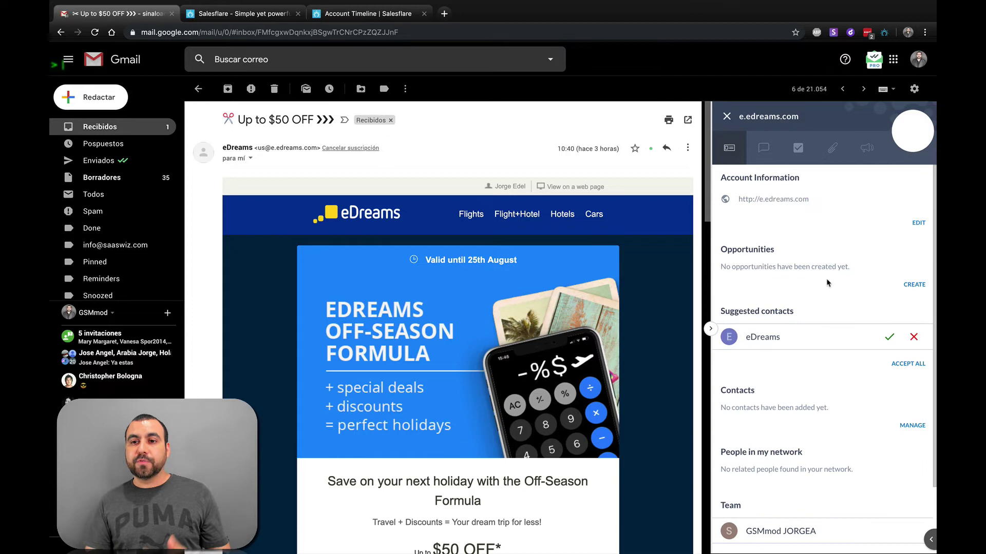
{"action": "left_click", "coordinate": [762, 149]}
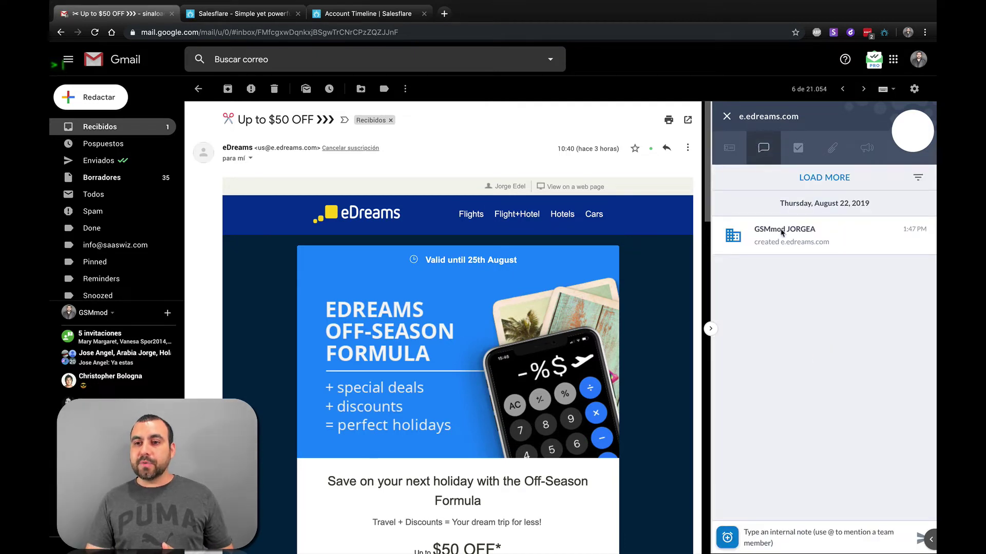
{"action": "left_click", "coordinate": [796, 149]}
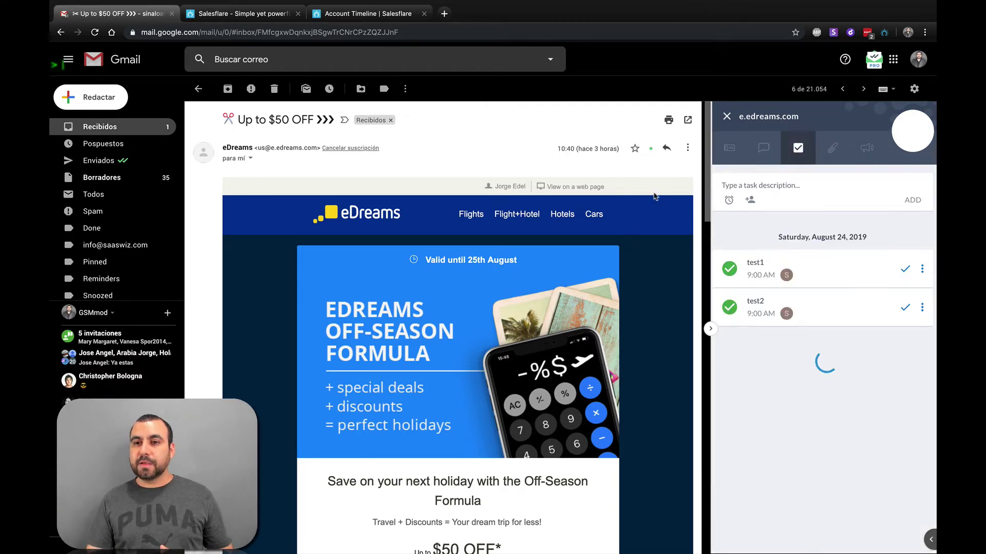
{"action": "left_click", "coordinate": [835, 149]}
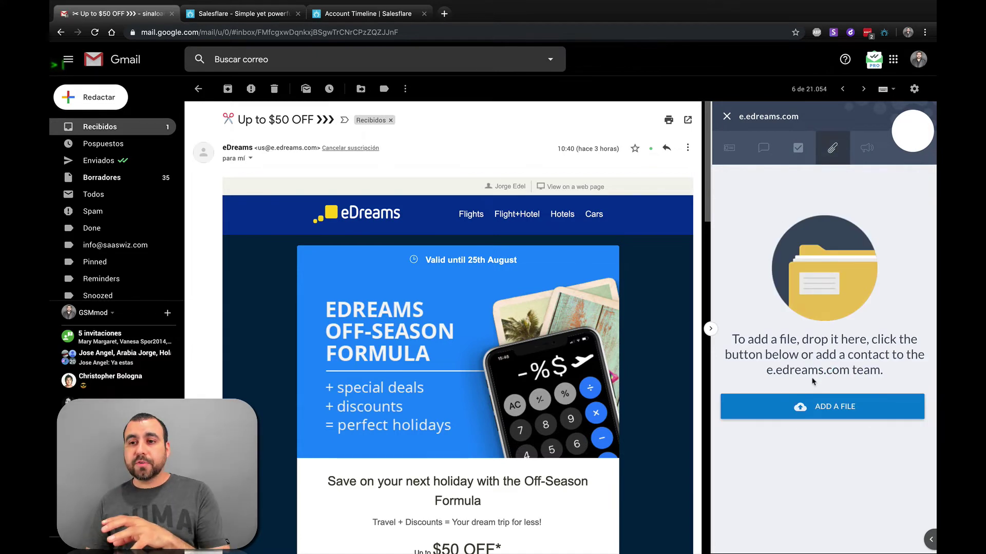
{"action": "left_click", "coordinate": [867, 148]}
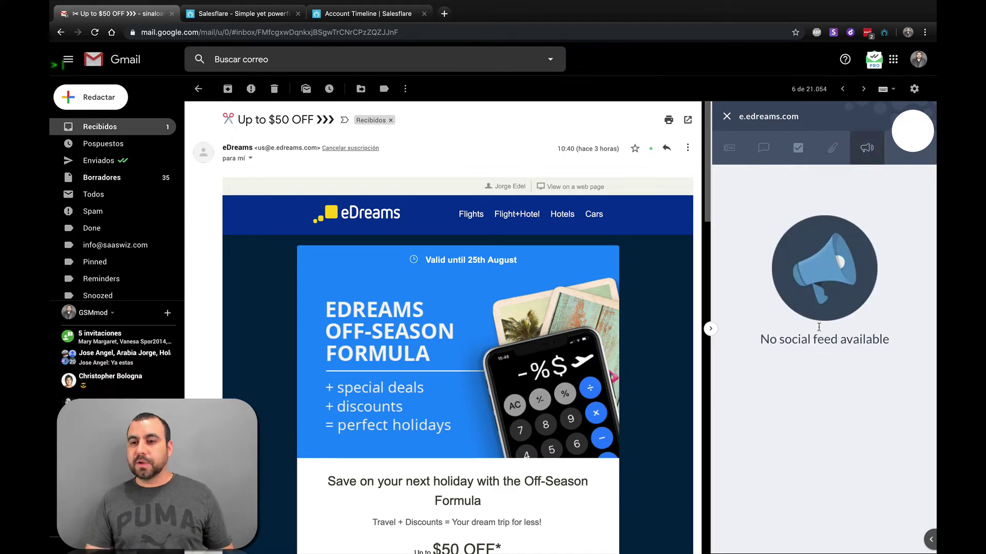
{"action": "left_click", "coordinate": [729, 148]}
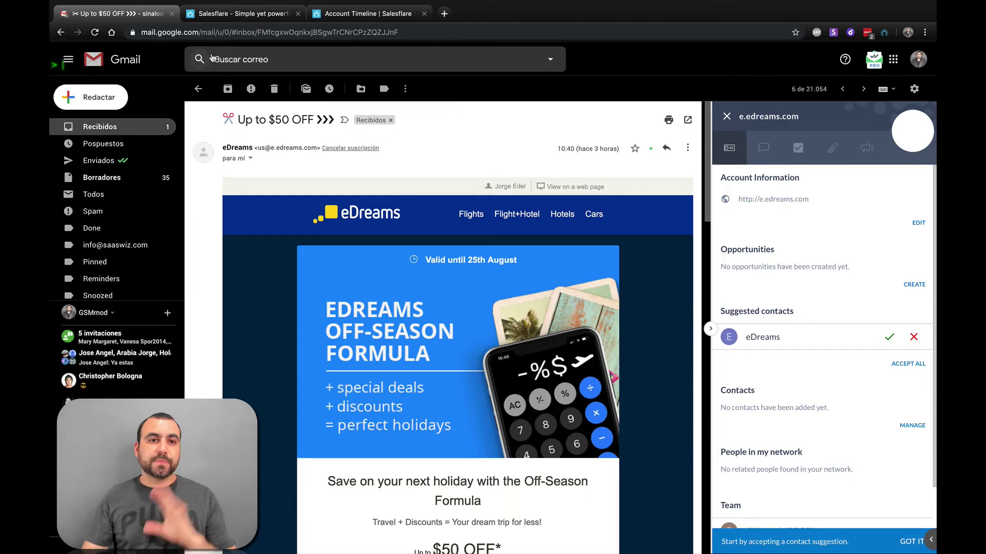
{"action": "left_click", "coordinate": [257, 19]}
Return to the Salesflare tab and open the Contacts list.
{"action": "left_click", "coordinate": [354, 12]}
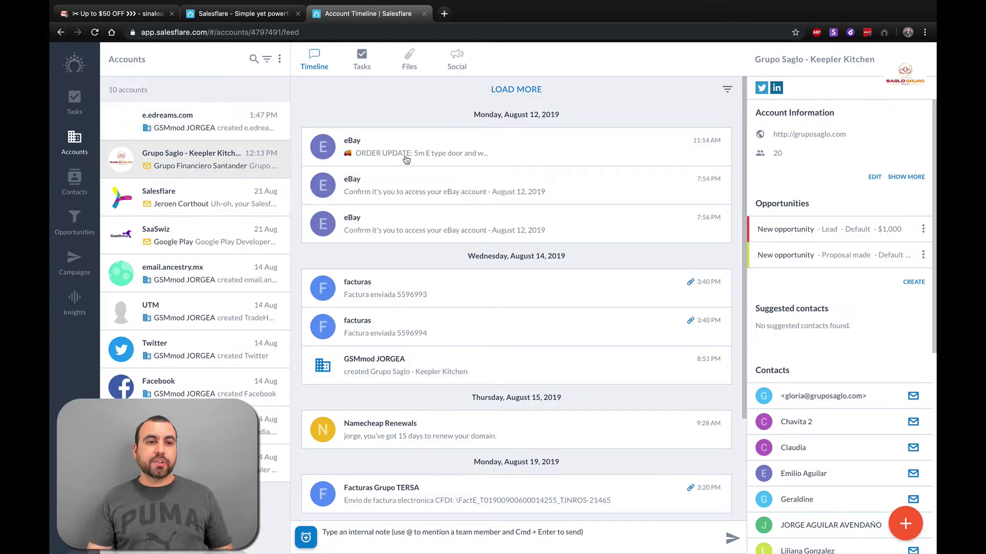
{"action": "left_click", "coordinate": [75, 181]}
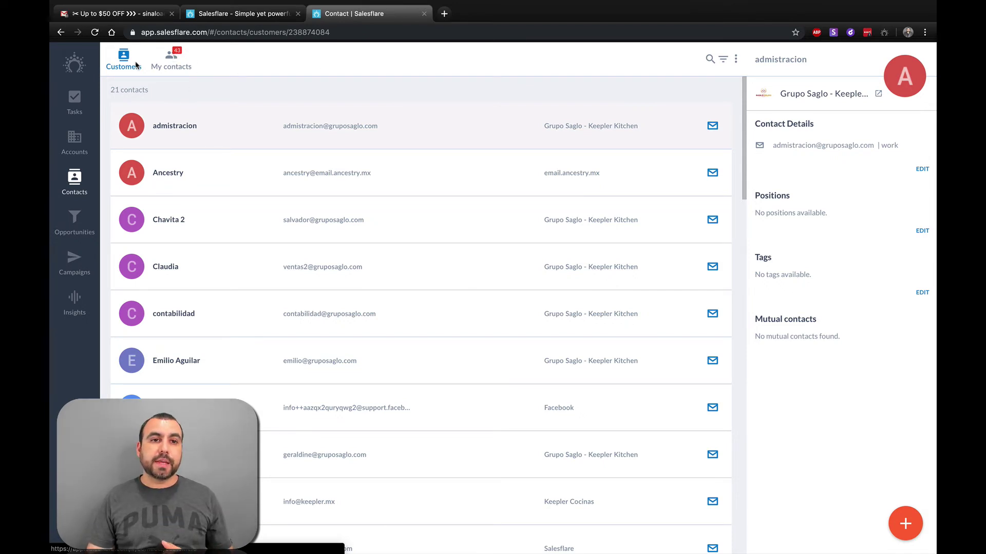
Search my contacts for 'gruposagl', then go to the Opportunities pipeline board.
{"action": "left_click", "coordinate": [172, 63]}
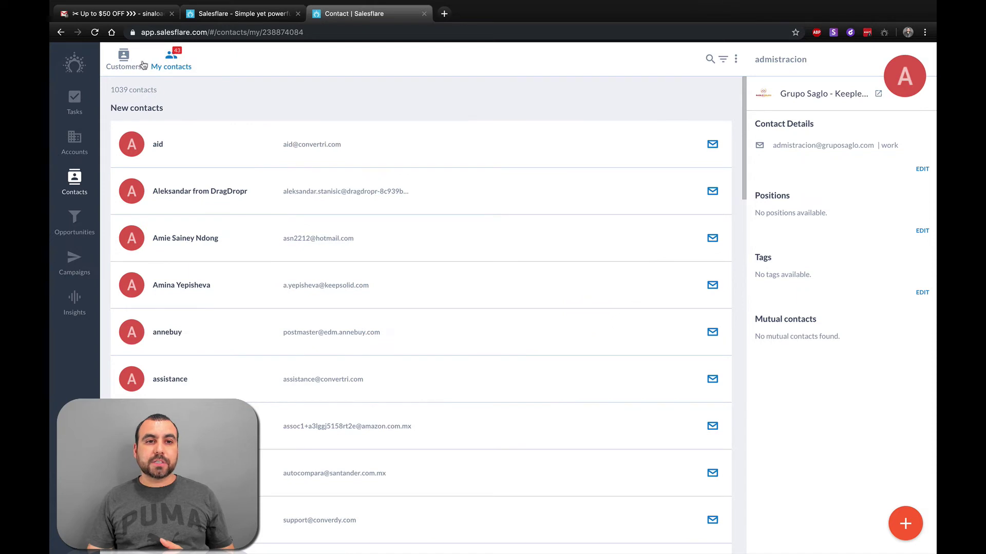
{"action": "left_click", "coordinate": [710, 59]}
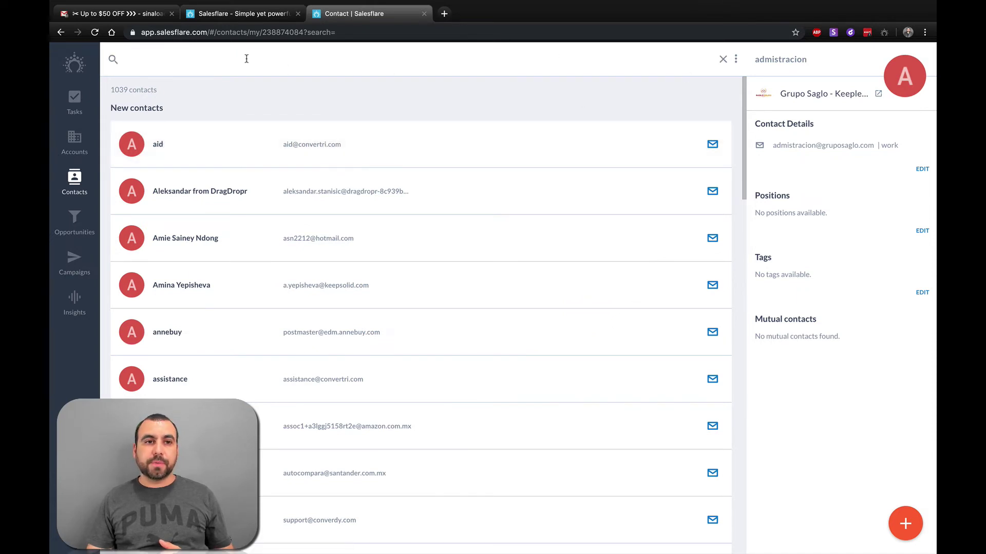
{"action": "type", "text": "gruposaglo.com"}
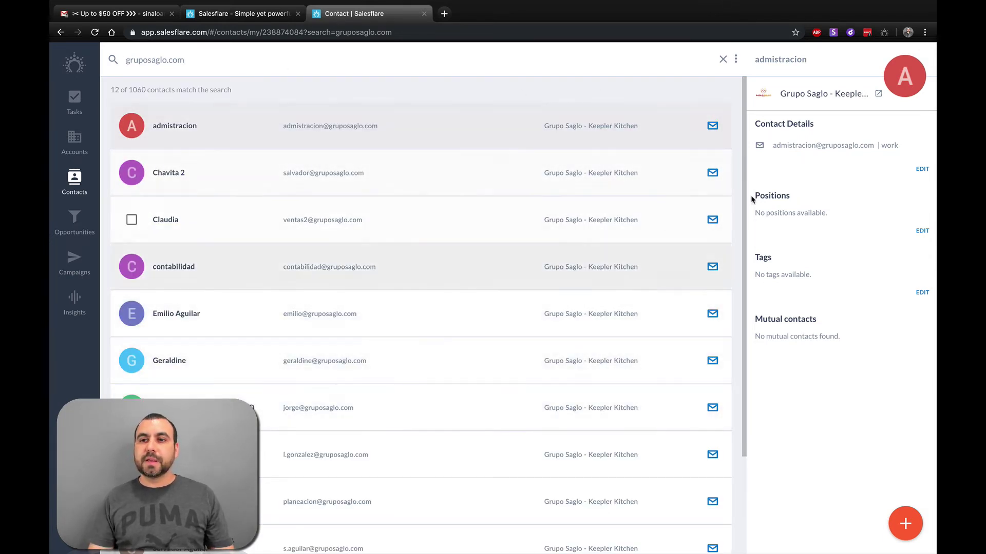
{"action": "left_click", "coordinate": [78, 220]}
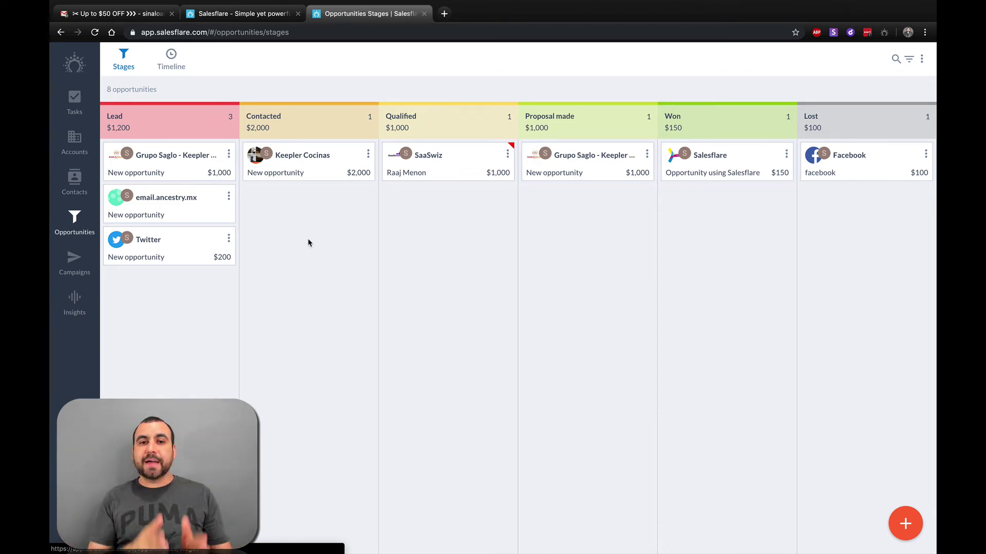
{"action": "mouse_move", "coordinate": [539, 160]}
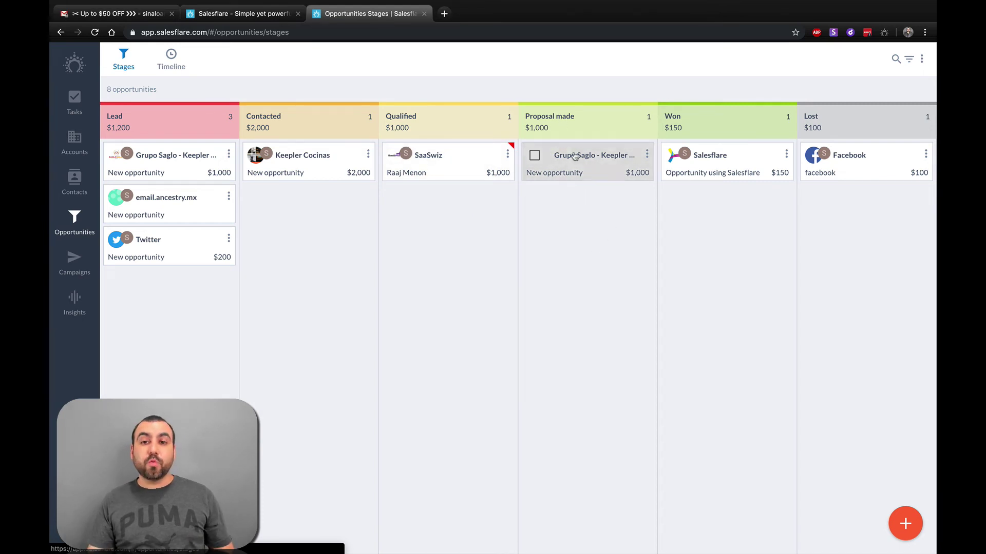
{"action": "mouse_move", "coordinate": [740, 160]}
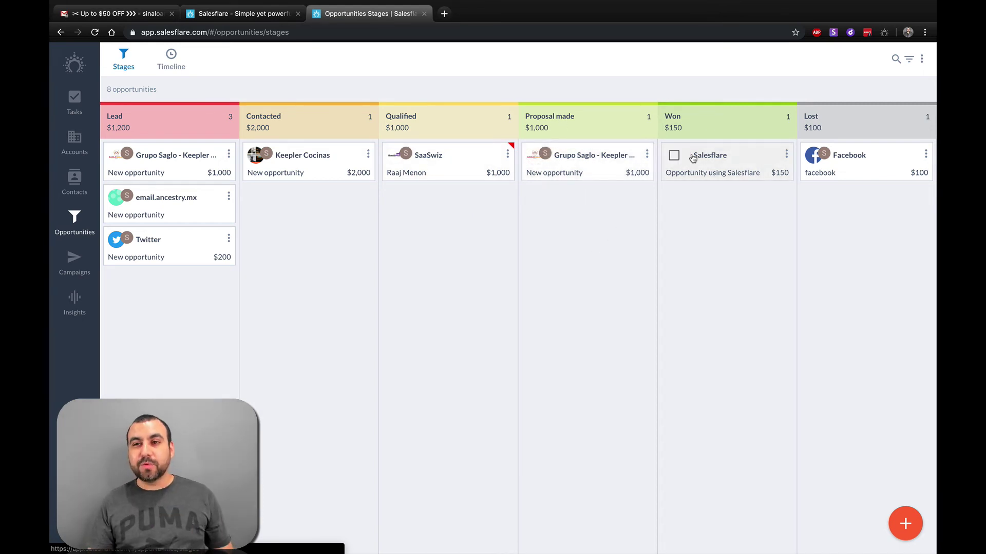
{"action": "mouse_move", "coordinate": [603, 181]}
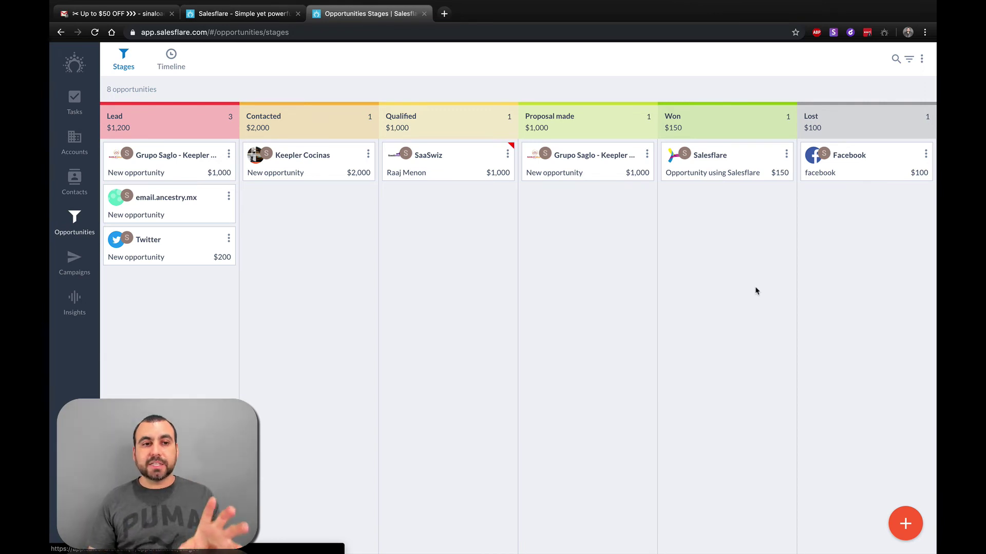
Check the empty Campaigns page, then go back to the Contacts list.
{"action": "left_click", "coordinate": [80, 267]}
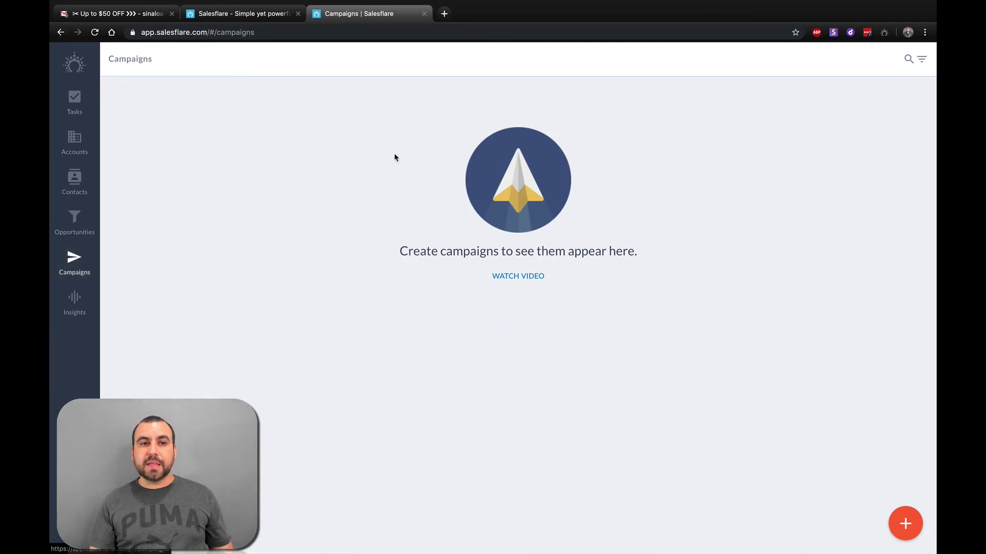
{"action": "left_click", "coordinate": [88, 187]}
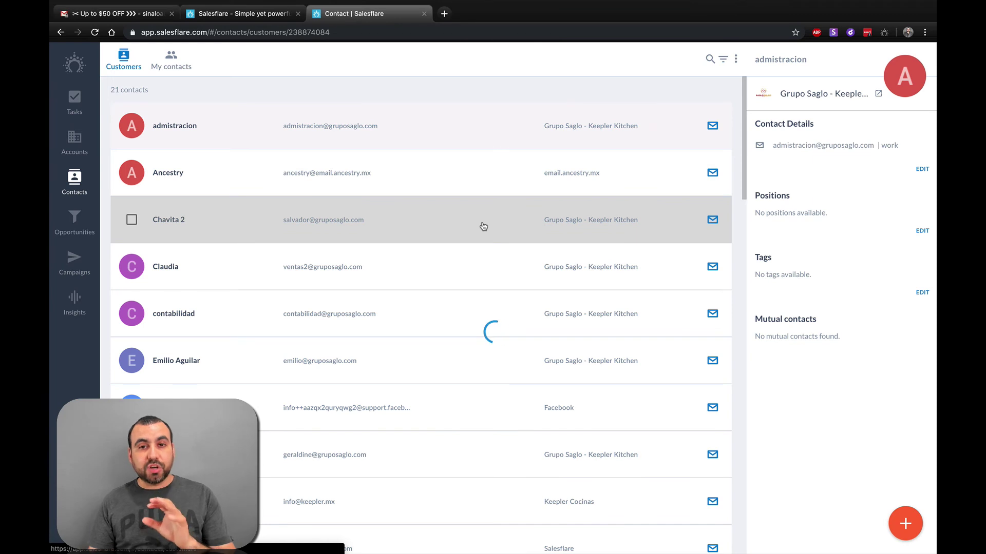
{"action": "left_click", "coordinate": [713, 127]}
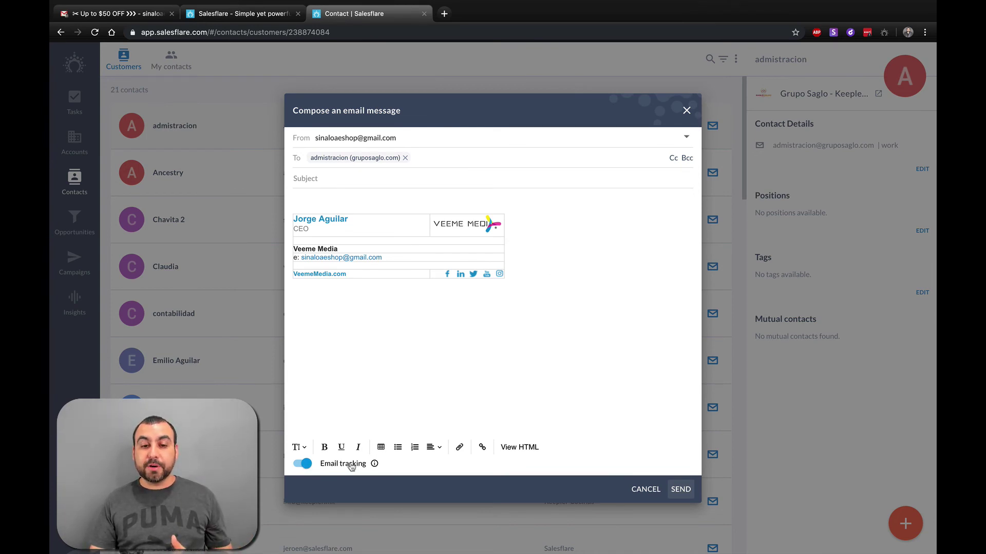
{"action": "mouse_move", "coordinate": [374, 464]}
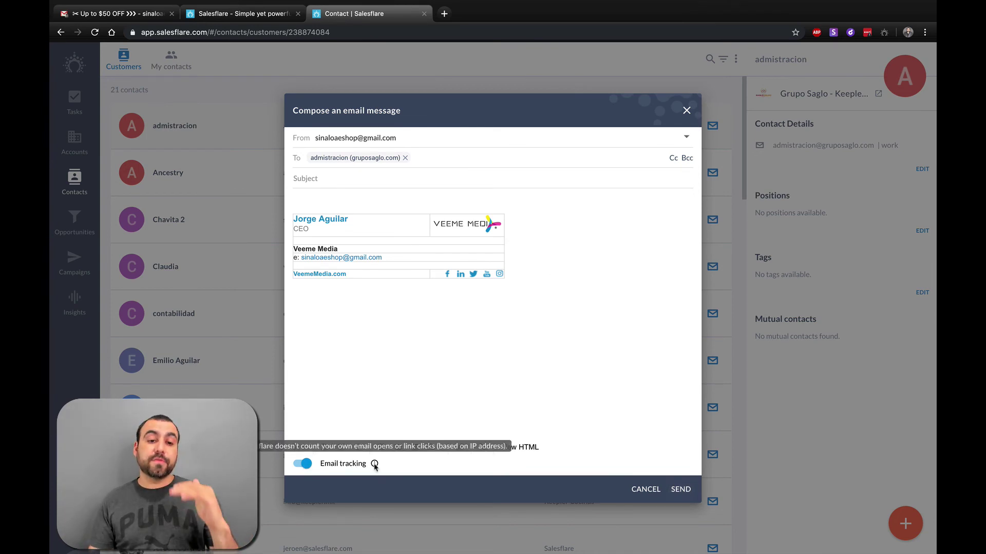
{"action": "left_click", "coordinate": [686, 110]}
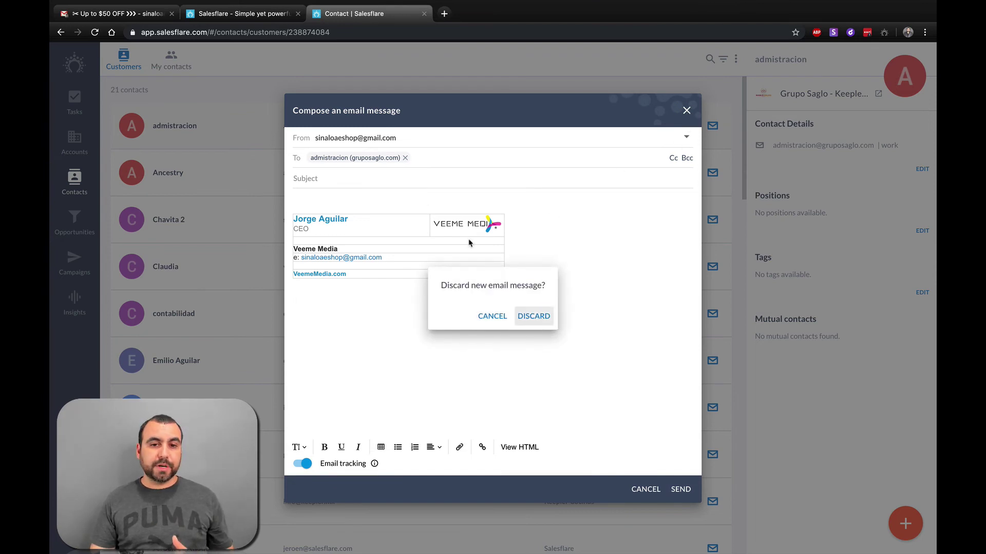
{"action": "left_click", "coordinate": [529, 315]}
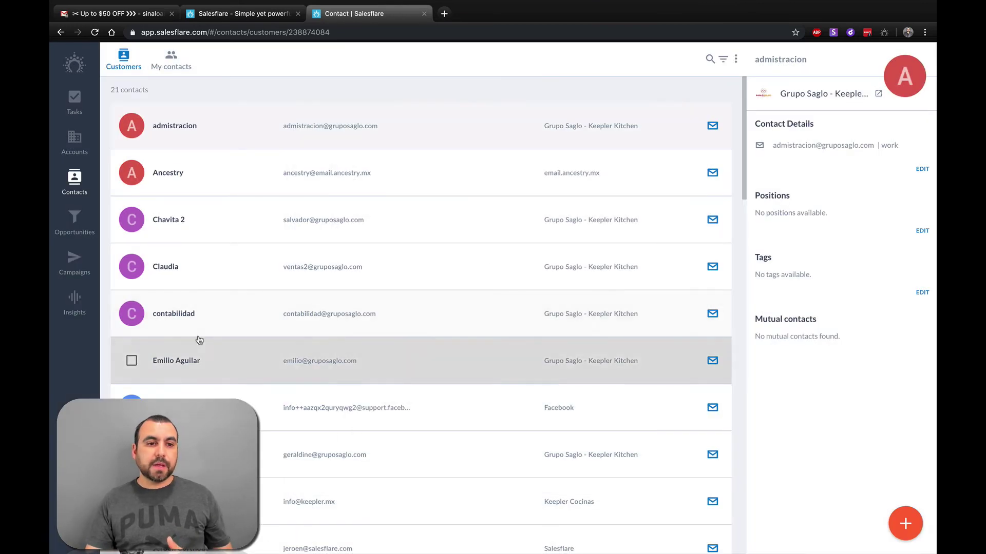
Open Insights to review the 2019 Revenue dashboard: $150 revenue, 1 won deal.
{"action": "left_click", "coordinate": [75, 303]}
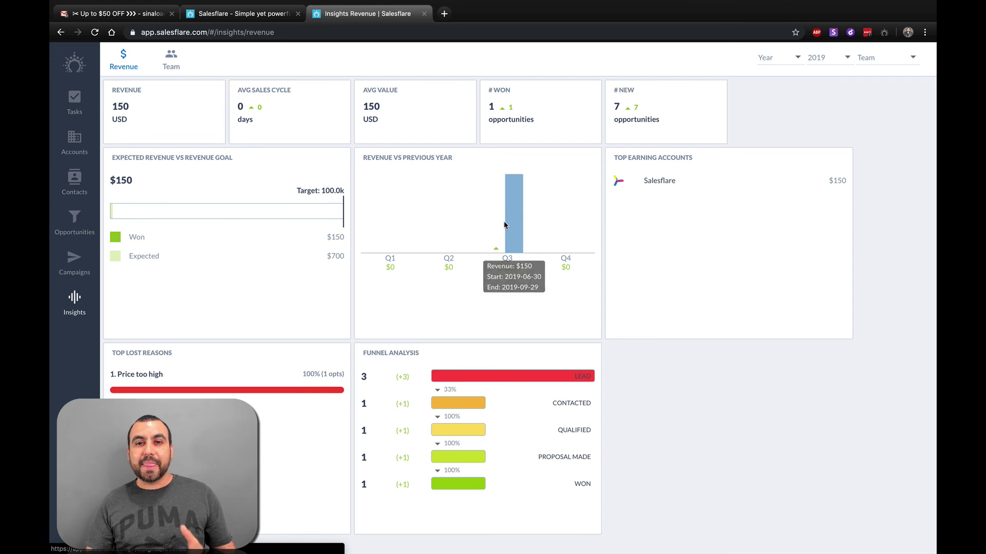
Switch to the 'Salesflare - Simple yet powerful' homepage tab.
{"action": "left_click", "coordinate": [259, 21]}
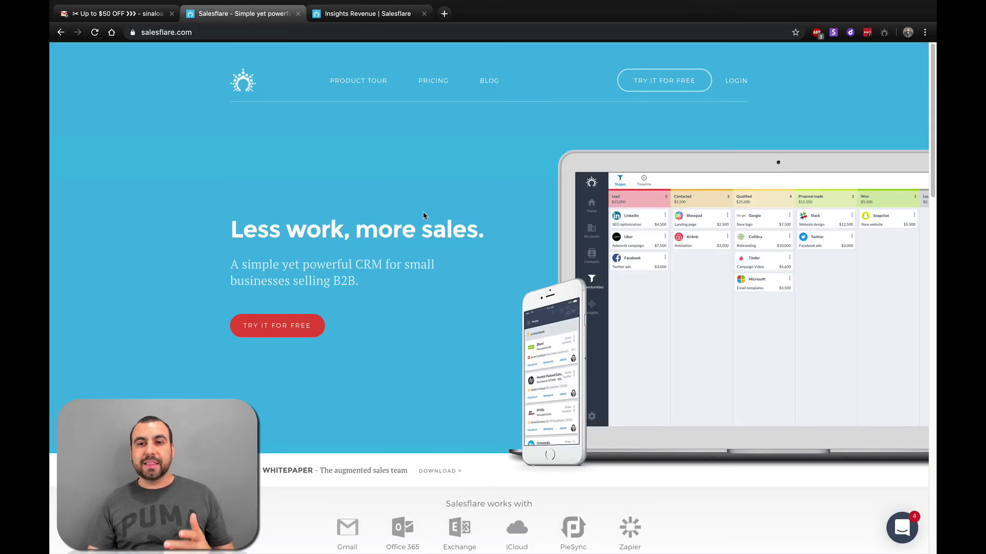